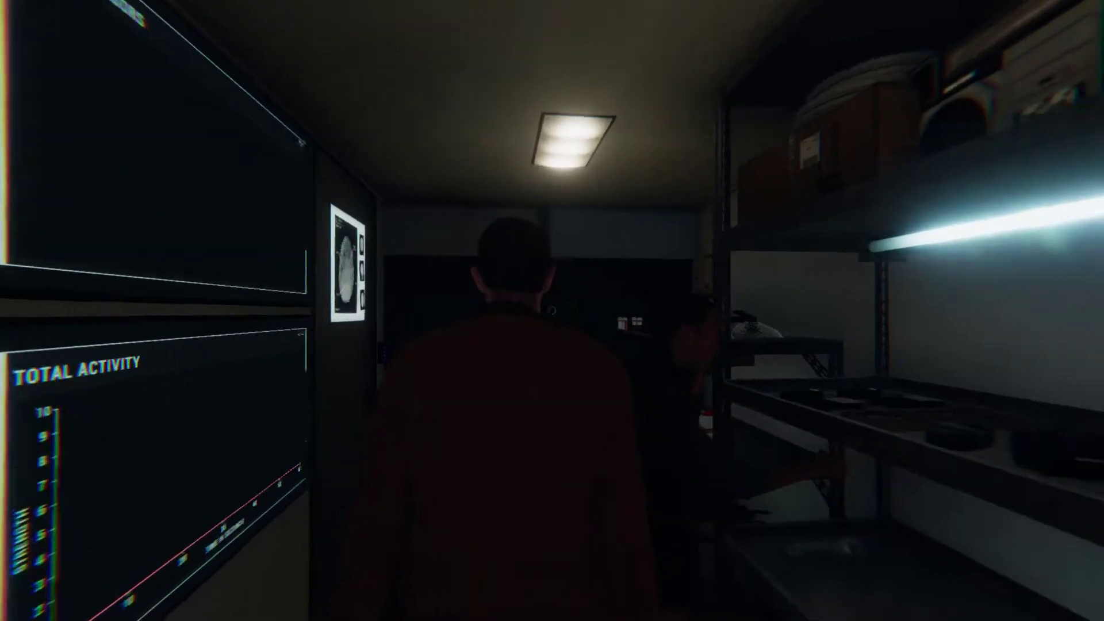
Step: Switch to the thermometer and carry a tripod camera from the truck to the front door
left_click(552, 311)
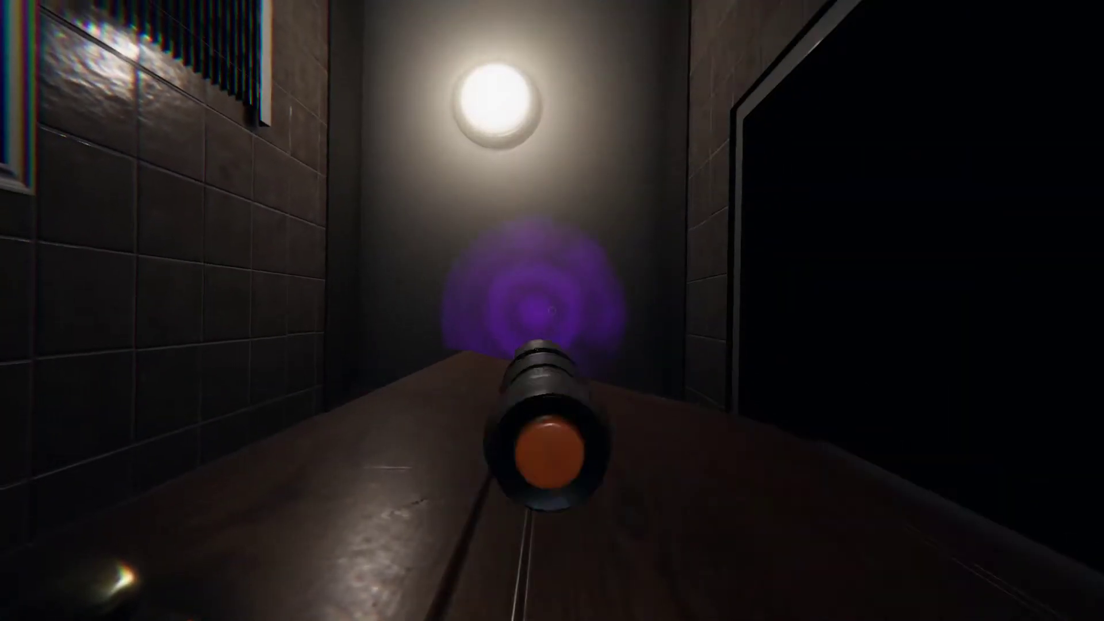
key("q")
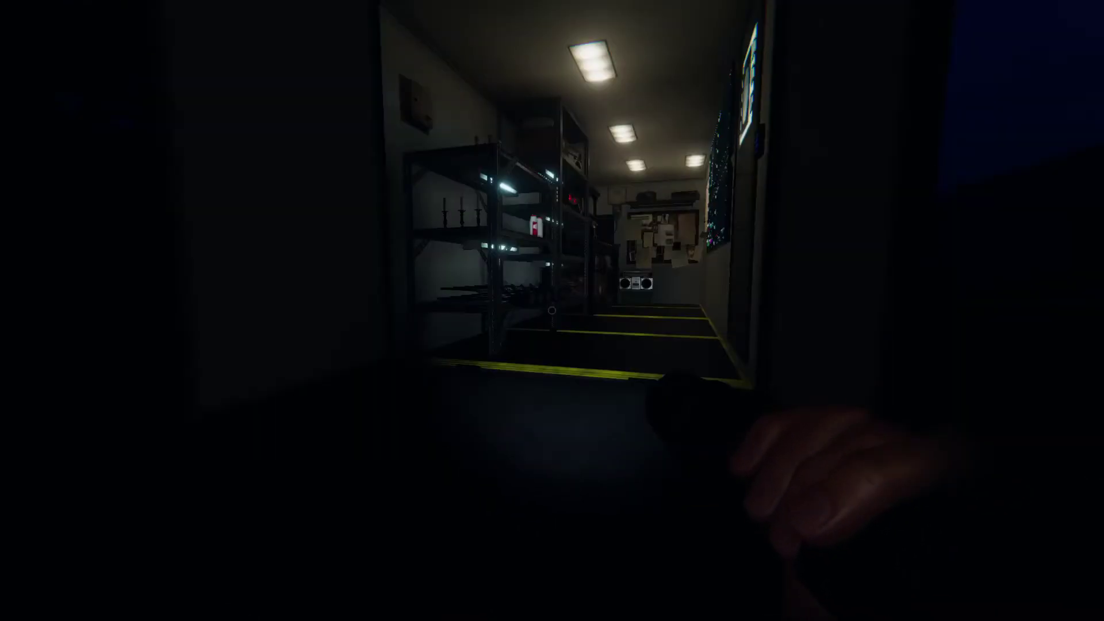
key("w")
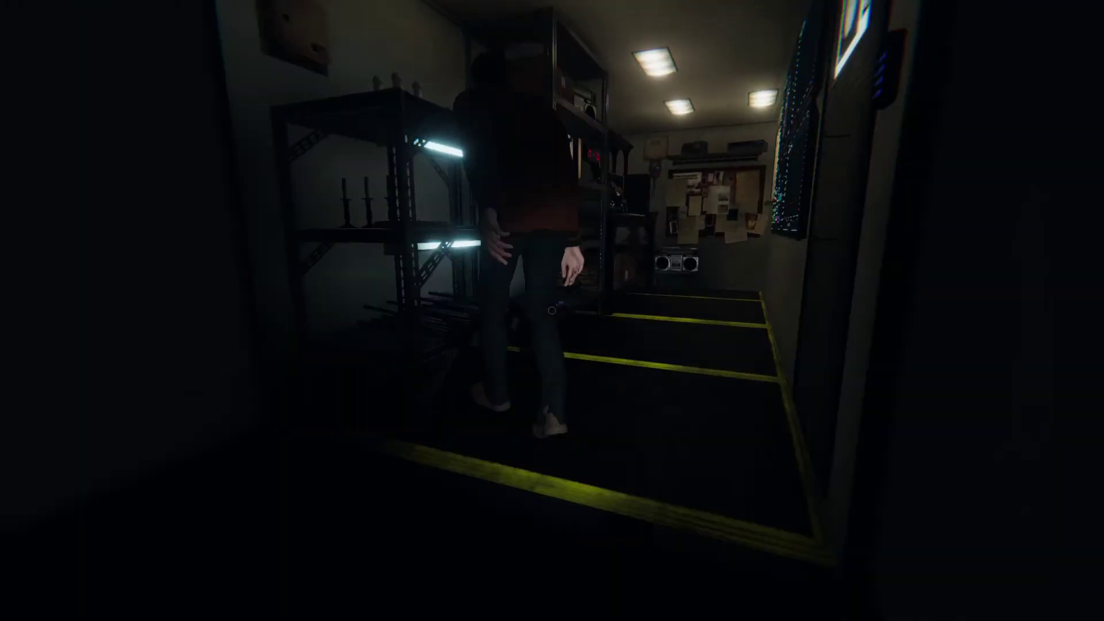
key("w")
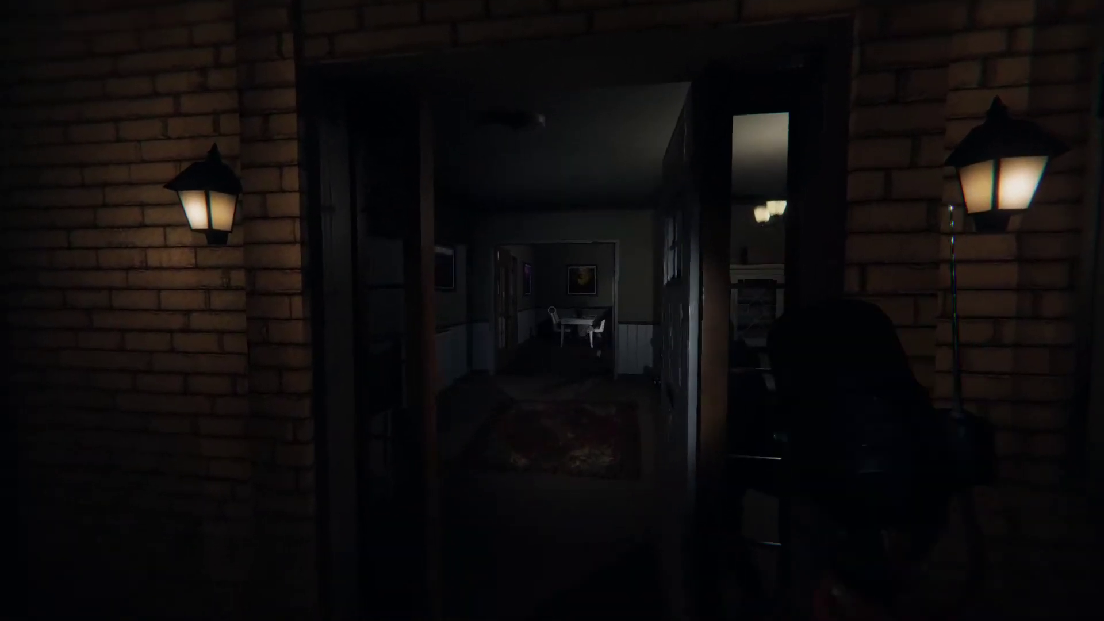
Step: Walk from the front door down the hallway and across the dining room into the dark living room
key("w")
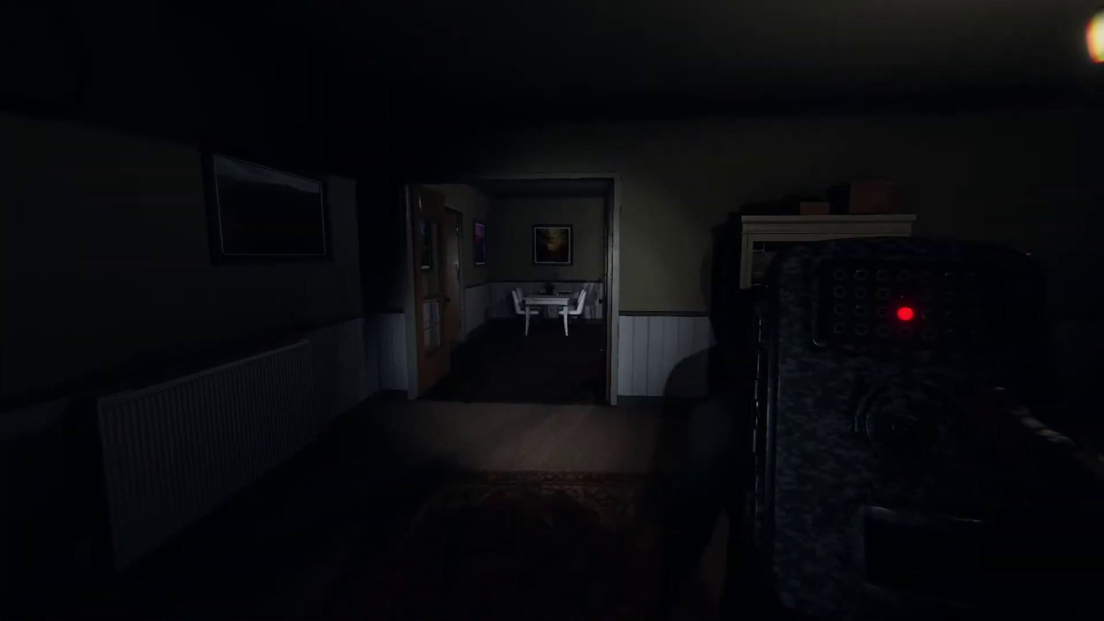
key("w")
key("w")
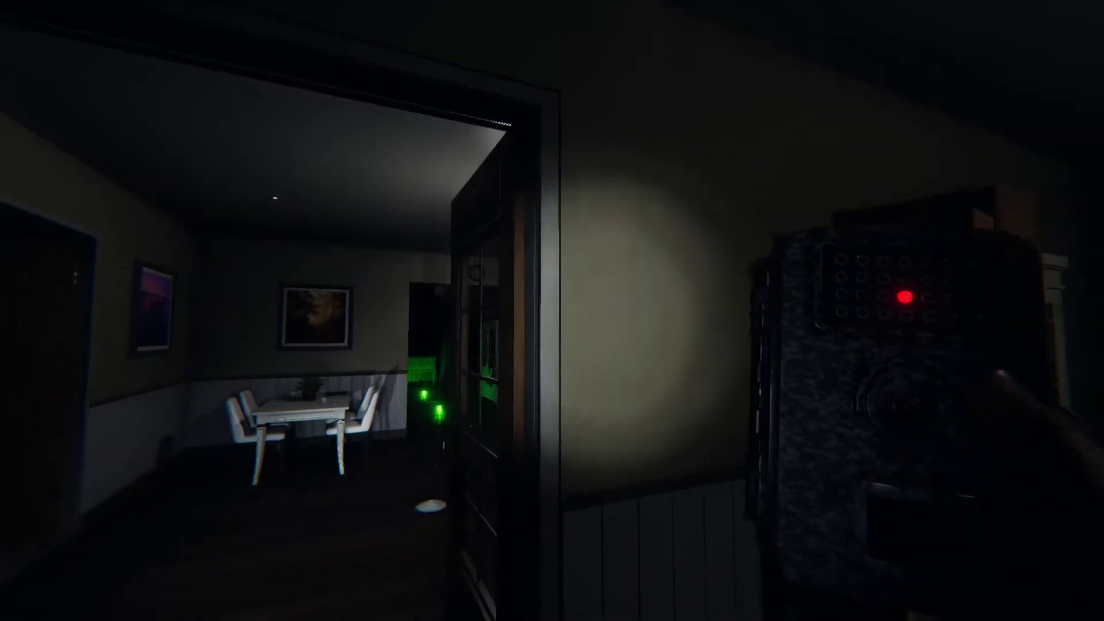
key("w")
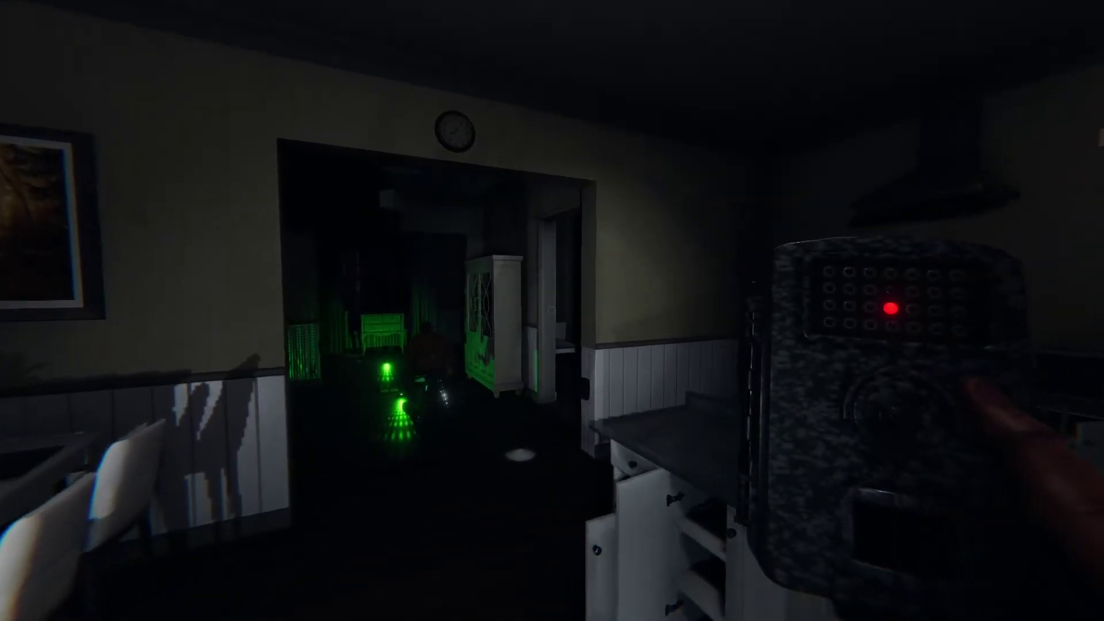
key("w")
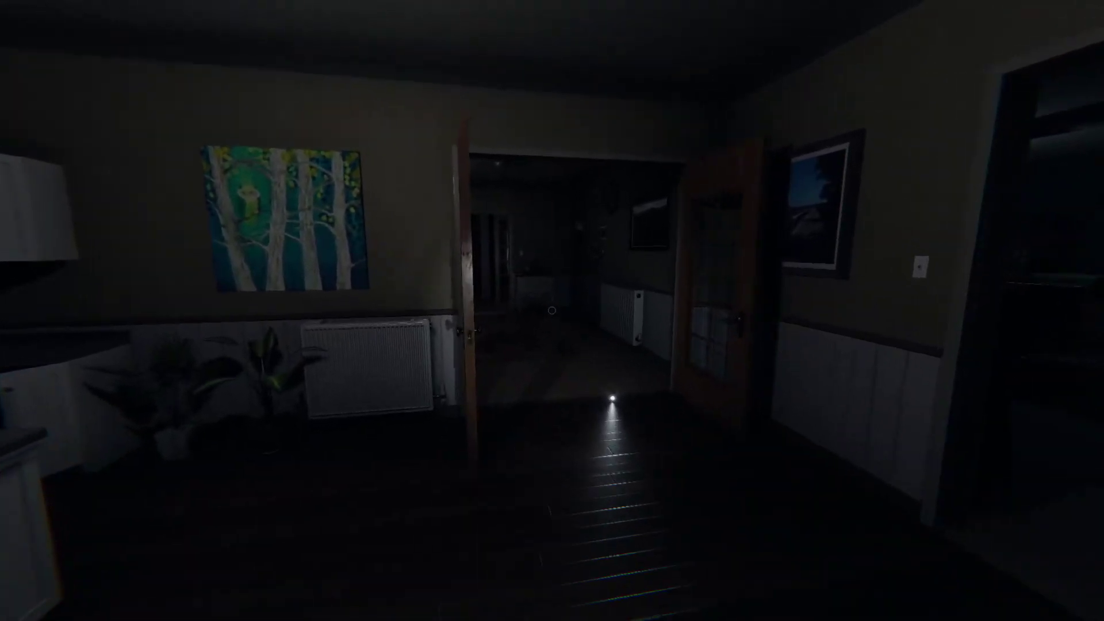
key("w")
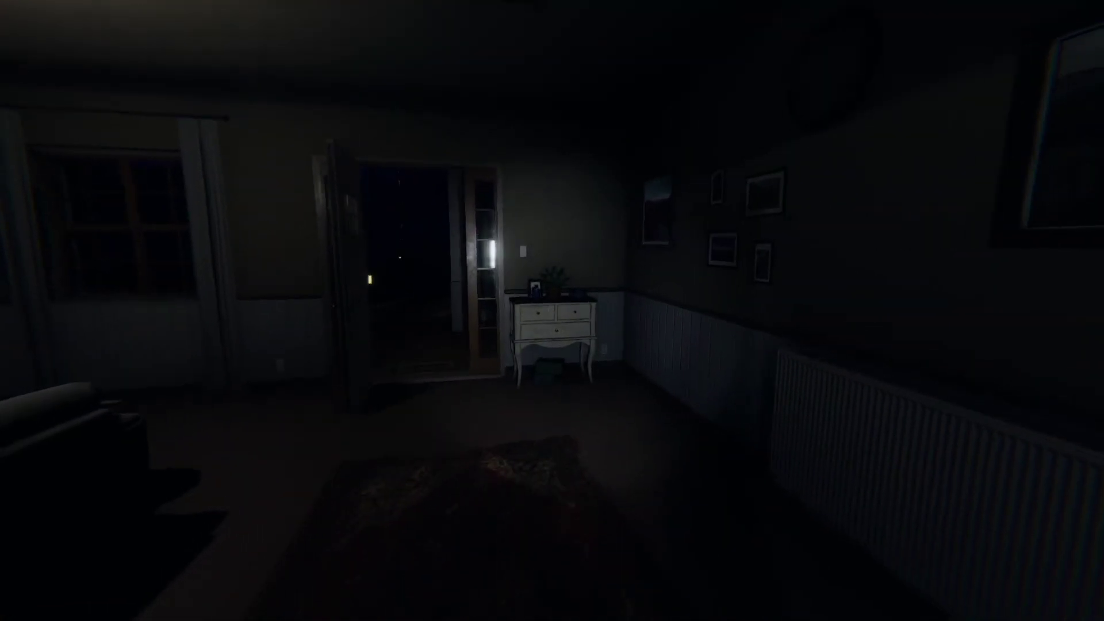
Step: Confirm the journal shows writing, orbs, freezing temperatures and Revenant, then head out the front door
key("w")
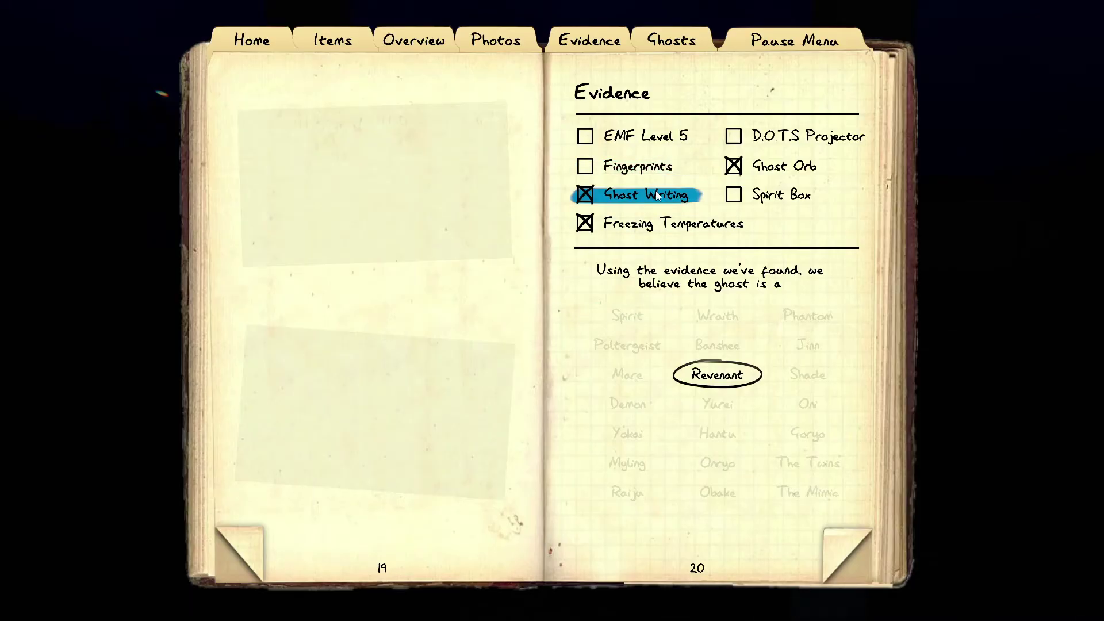
key("j")
key("j")
left_click(423, 50)
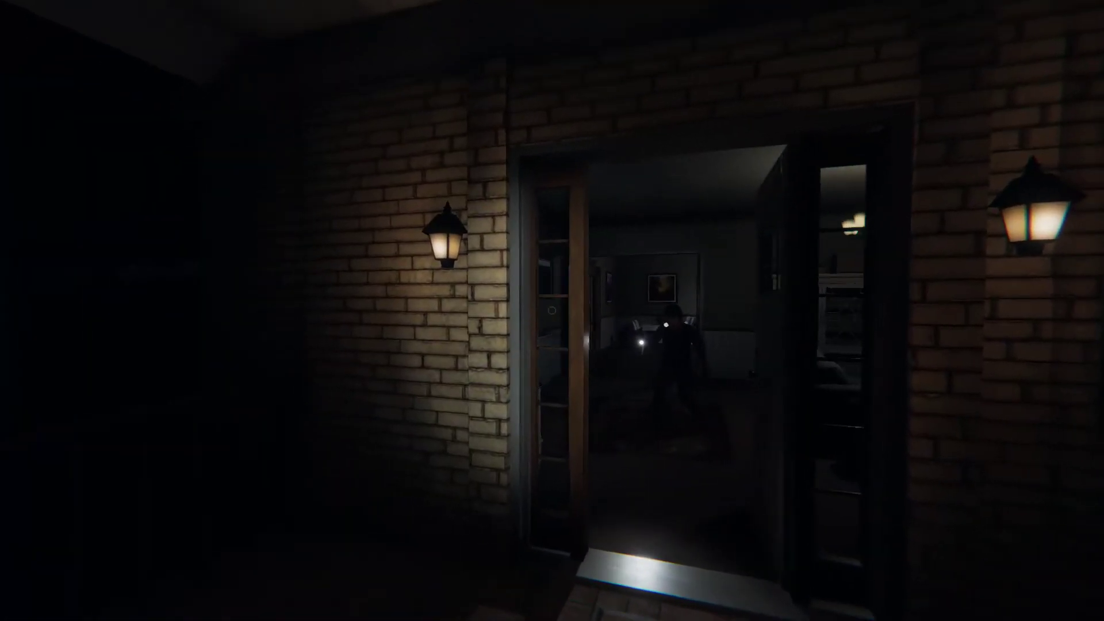
Step: Turn away from the house and follow the lit path back into the truck
key("s")
key("w")
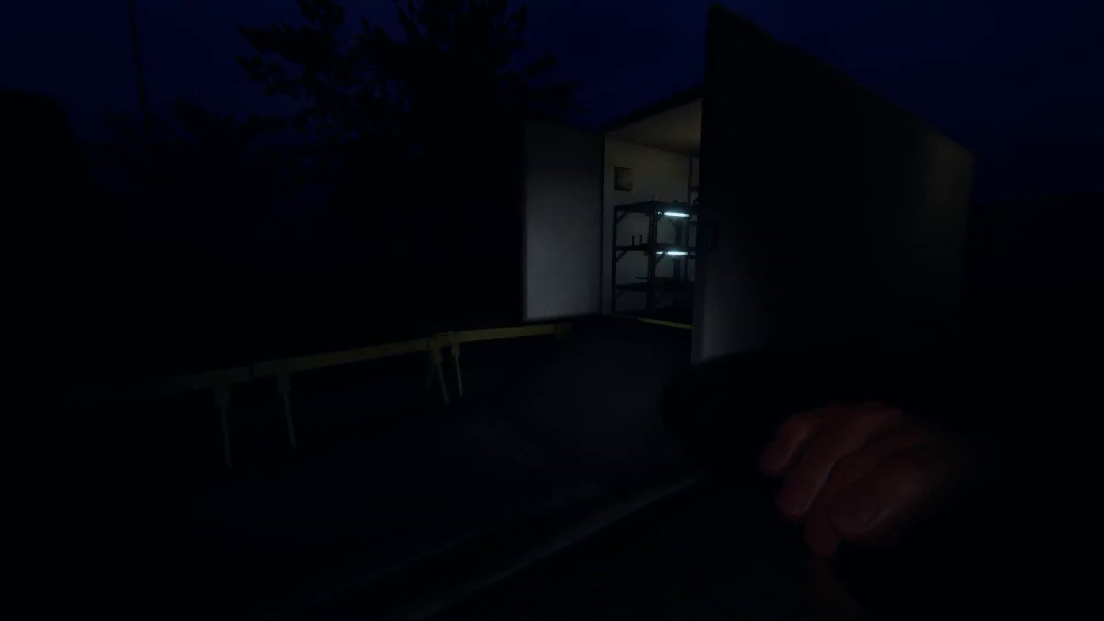
key("w")
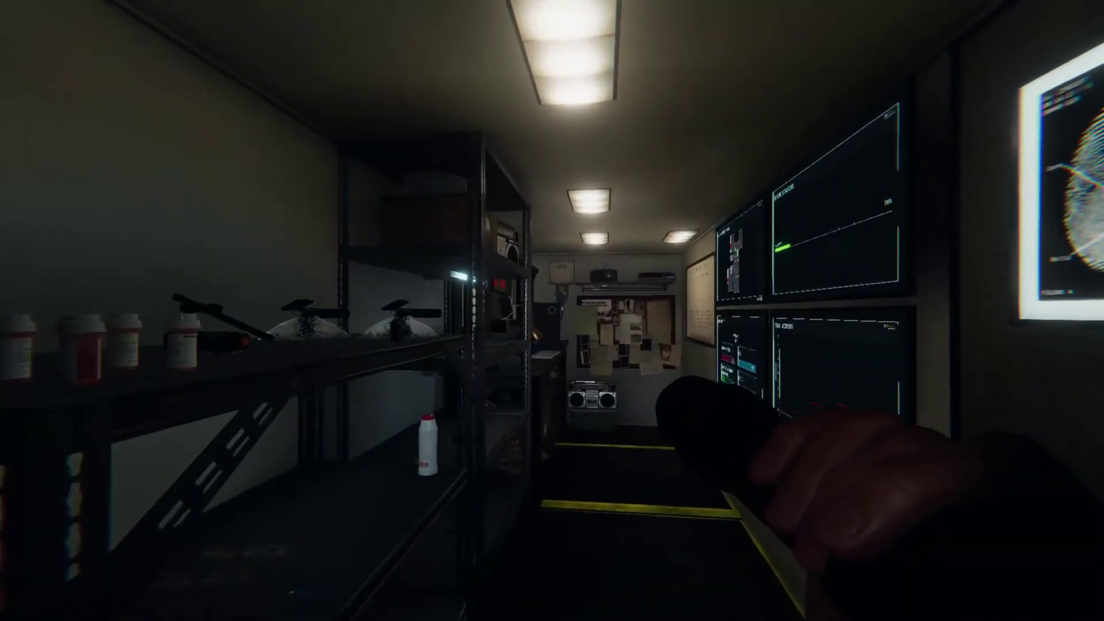
Step: Look over the monitors and corkboard until the $150 Revenant payment screen appears
key("w")
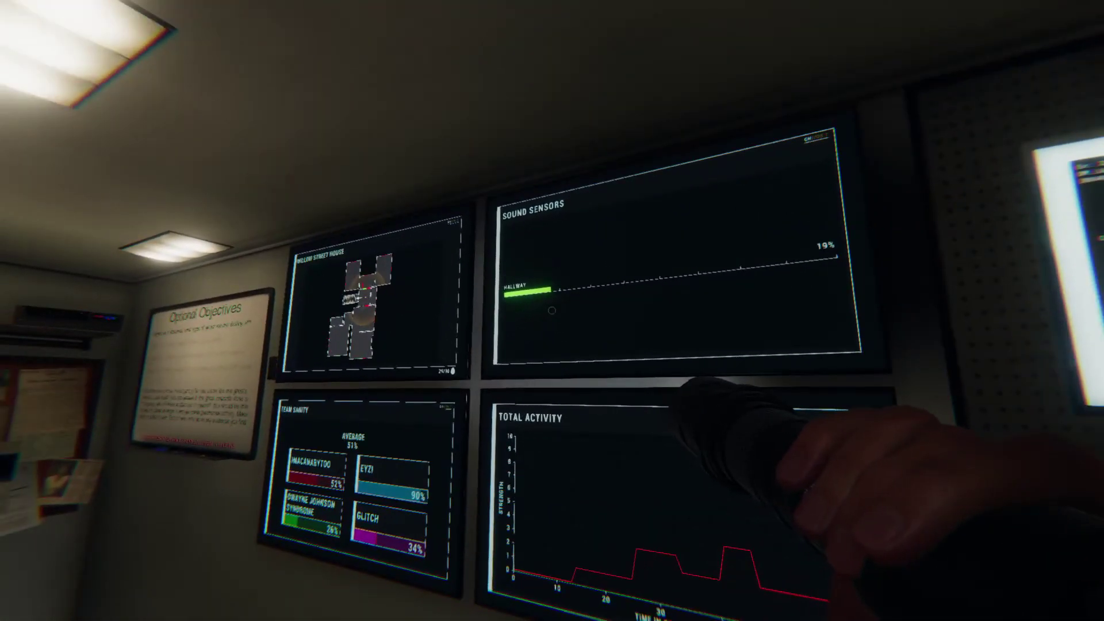
key("w")
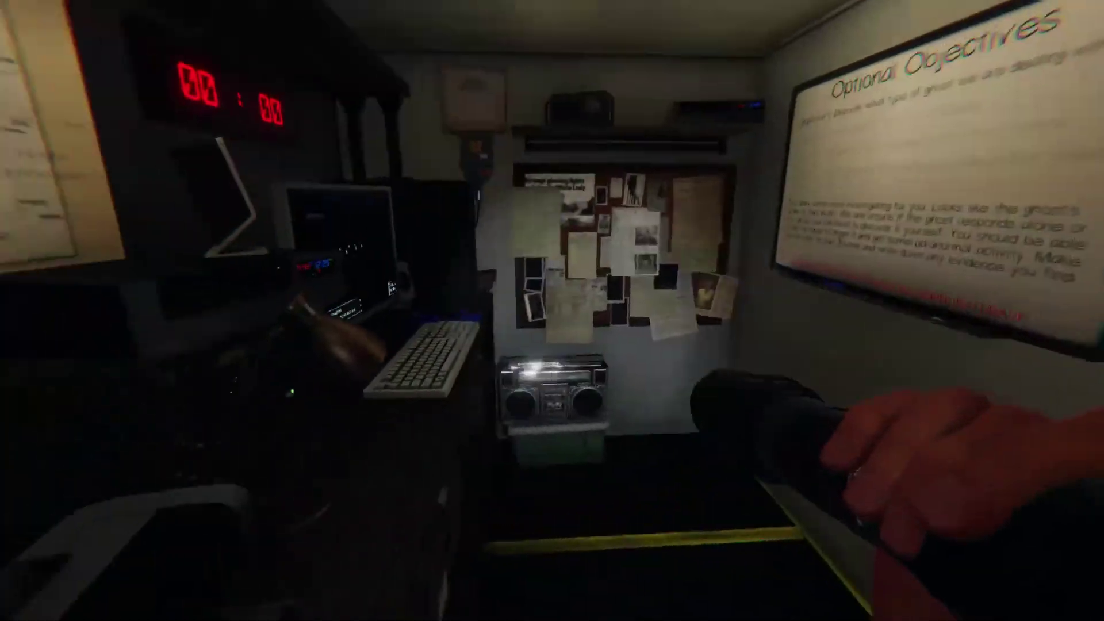
key("w")
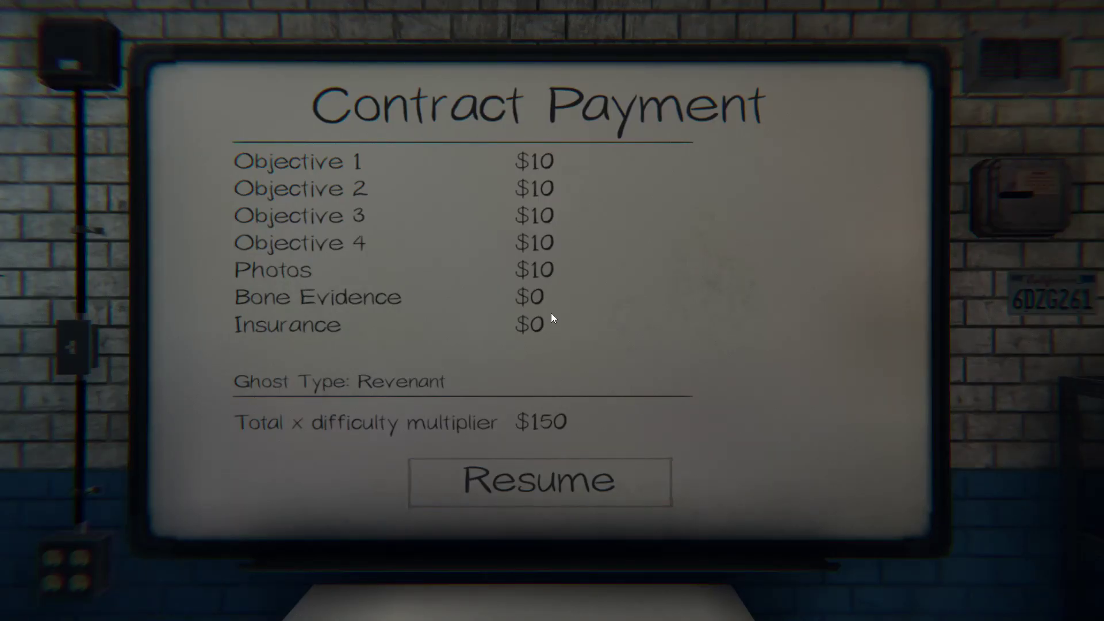
Step: Resume from the $150 Revenant Contract Payment board to reach the Server Lobby
left_click(539, 456)
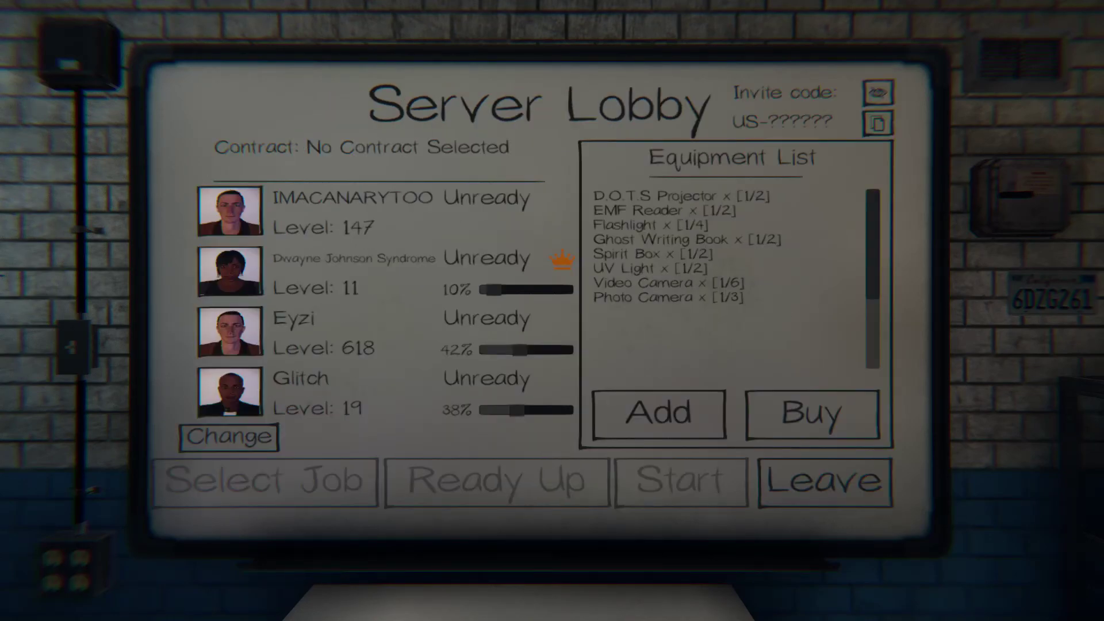